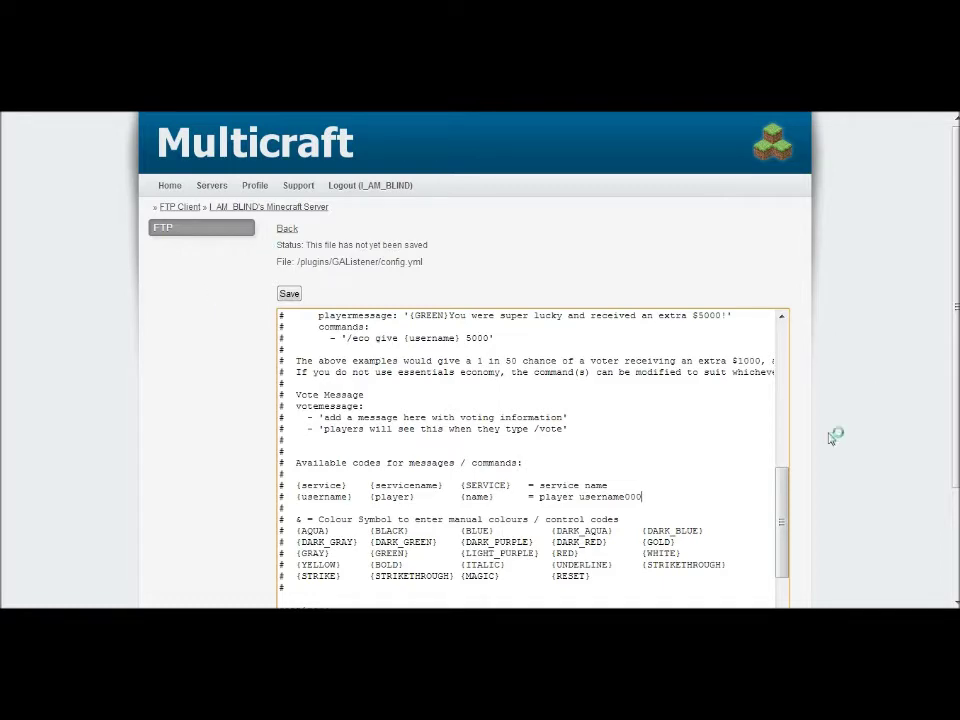
Review the commented instructions at the start of the GAListener config.yml, including the example '/give {username} 264 5' command under MC-Index
left_click_drag(954, 398, 955, 464)
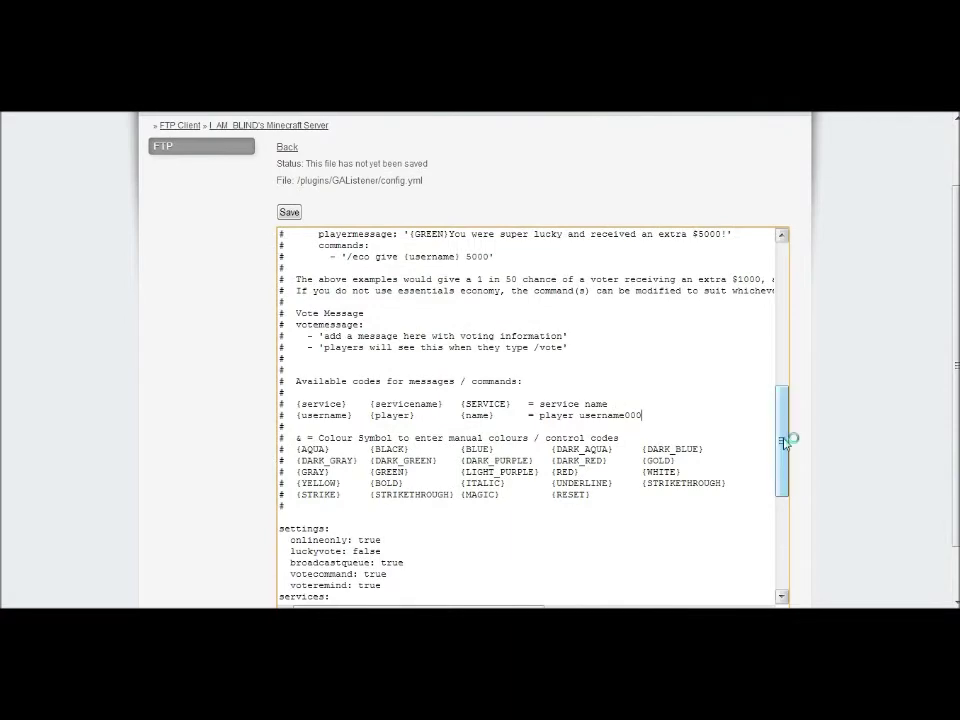
left_click_drag(789, 439, 795, 281)
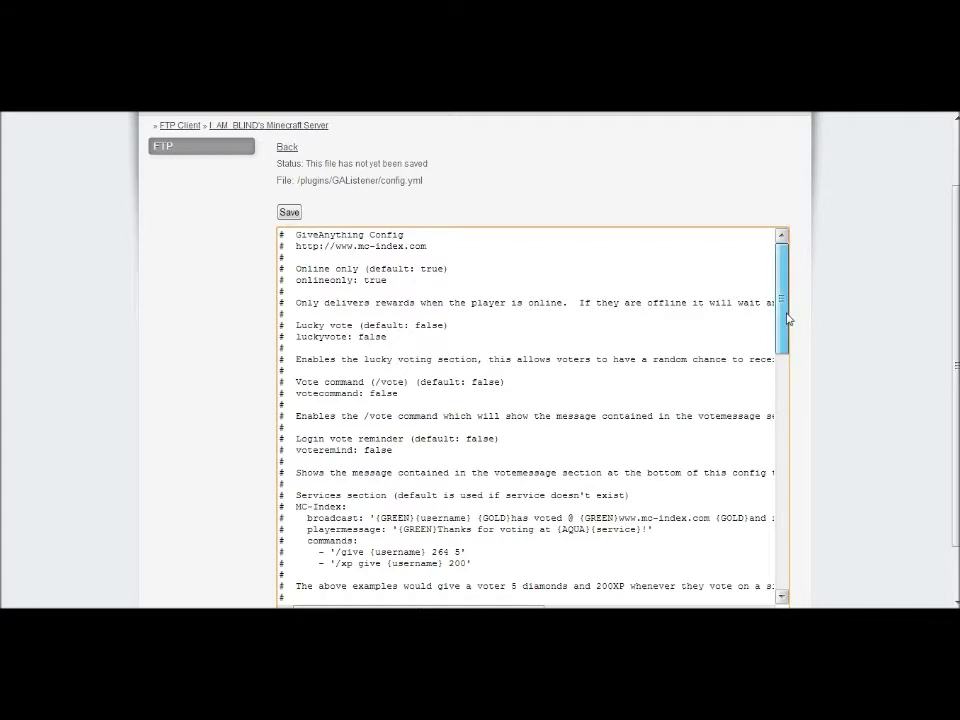
left_click_drag(787, 318, 777, 387)
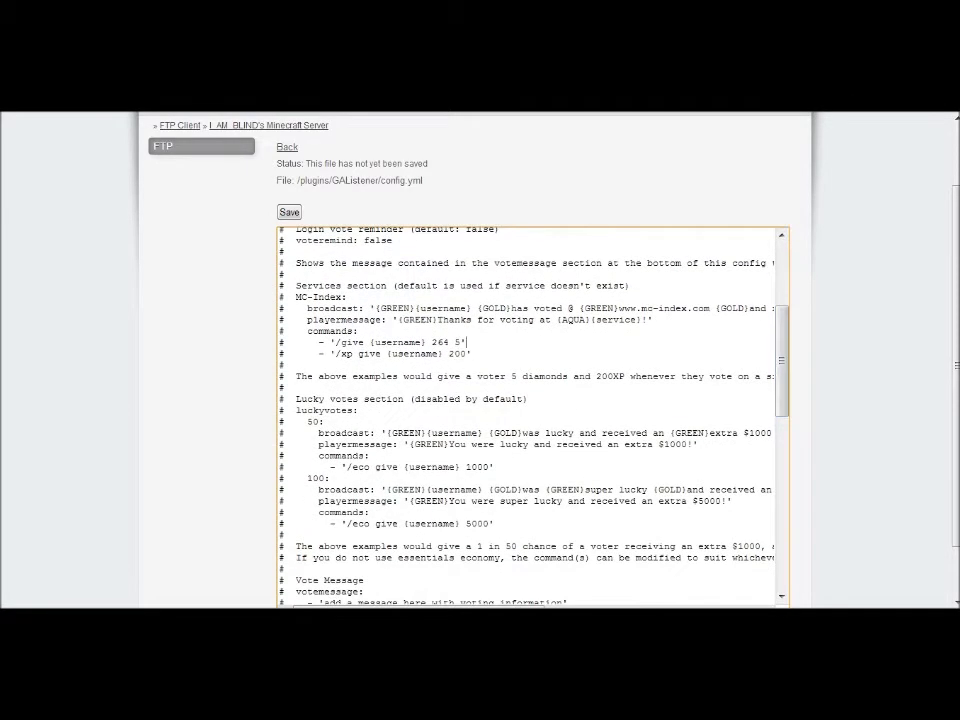
left_click_drag(466, 342, 331, 342)
Read the default service's broadcast message in the services section through to the end of its line
left_click_drag(782, 360, 781, 510)
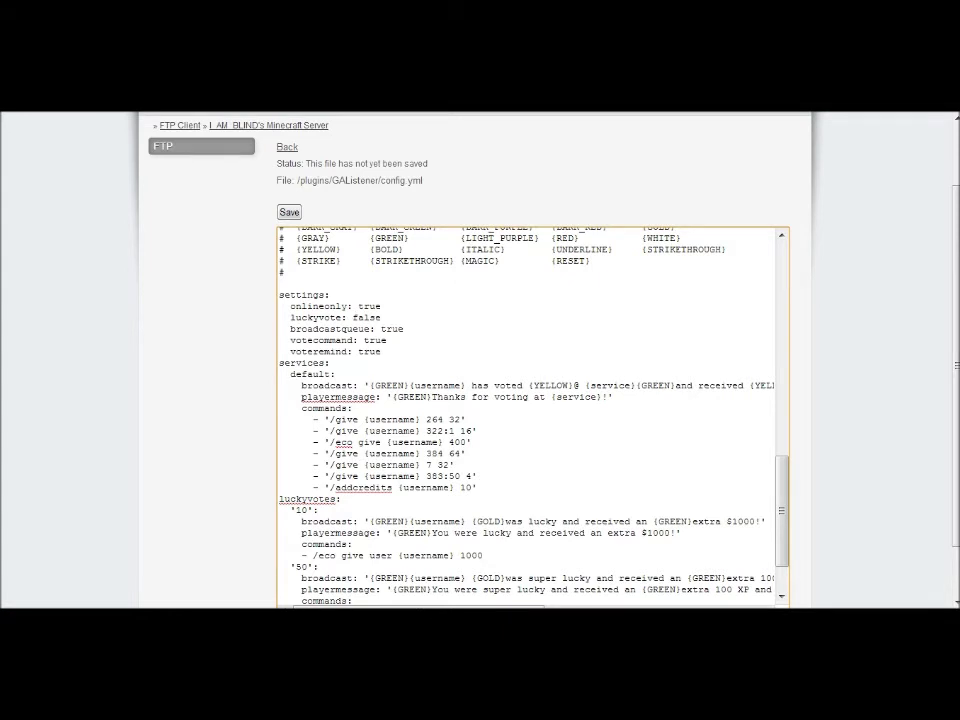
key("Right")
key("Right")
key("Right")
key("Right")
key("Right")
key("Right")
key("Right")
key("Right")
key("Right")
key("Right")
key("Right")
key("Right")
key("Right")
key("Right")
key("Right")
key("Right")
key("Right")
key("Right")
key("Right")
key("Right")
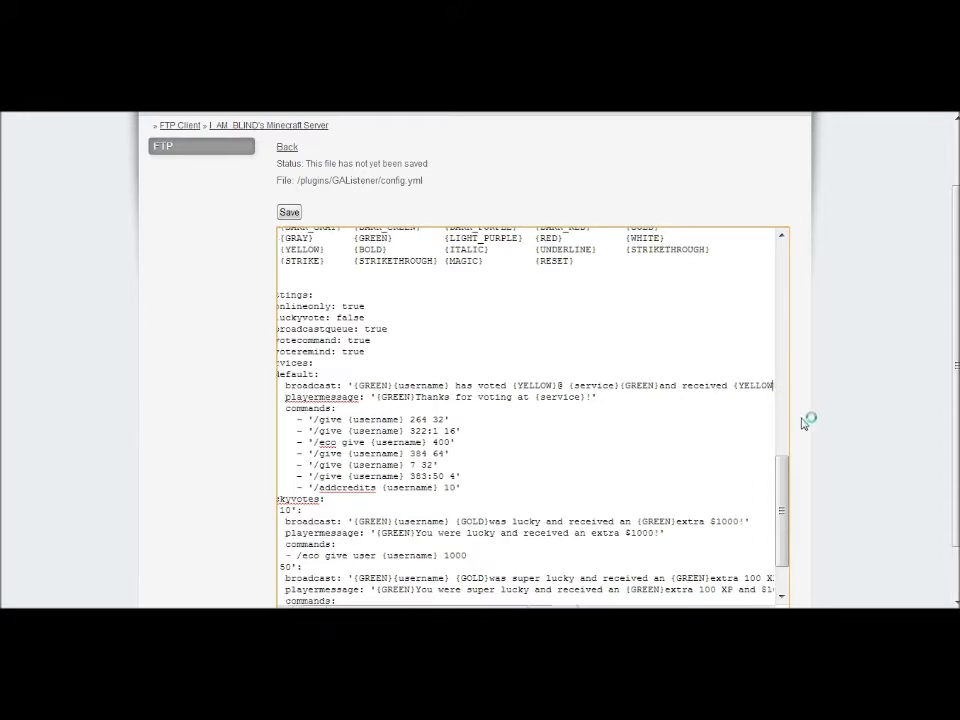
key("Right")
key("Right")
key("Right")
key("Right")
key("Right")
key("Right")
key("Right")
key("Right")
key("Right")
key("Right")
key("Right")
key("Right")
key("Right")
key("Right")
key("Right")
key("Right")
key("Right")
key("Right")
key("Right")
key("Right")
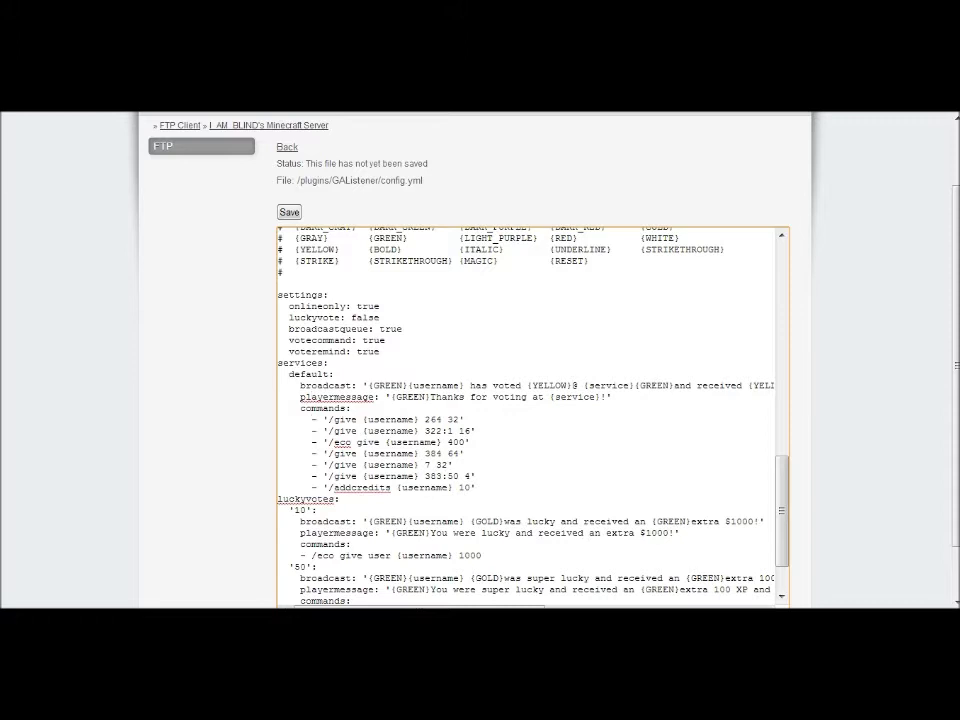
Examine the first two /give reward commands of the default service, including their username placeholder, item IDs and amounts
left_click_drag(312, 419, 464, 420)
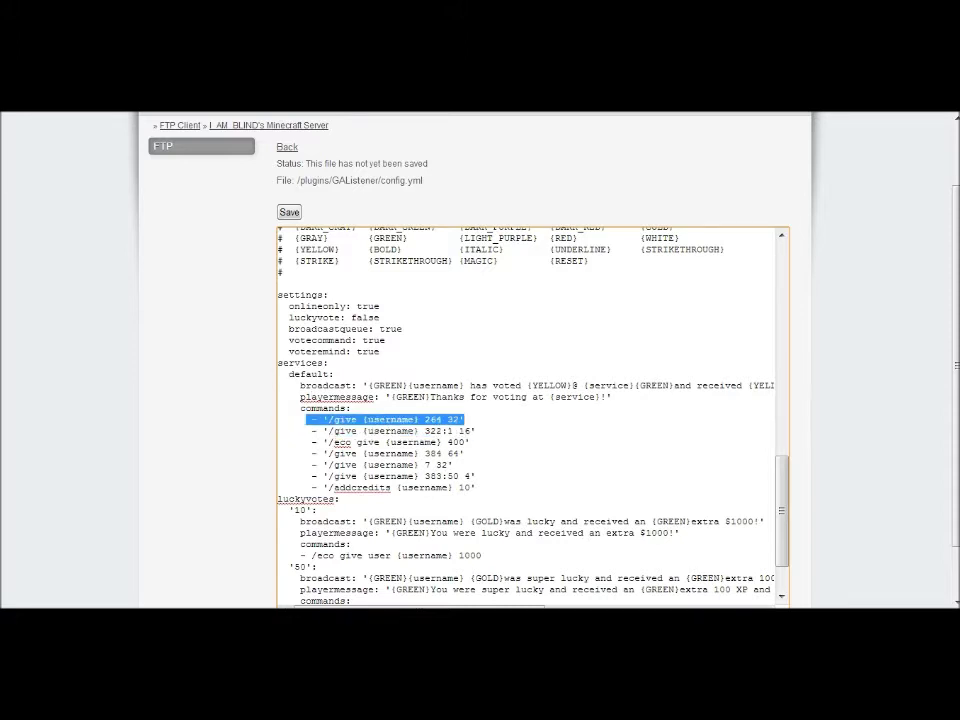
left_click(464, 420)
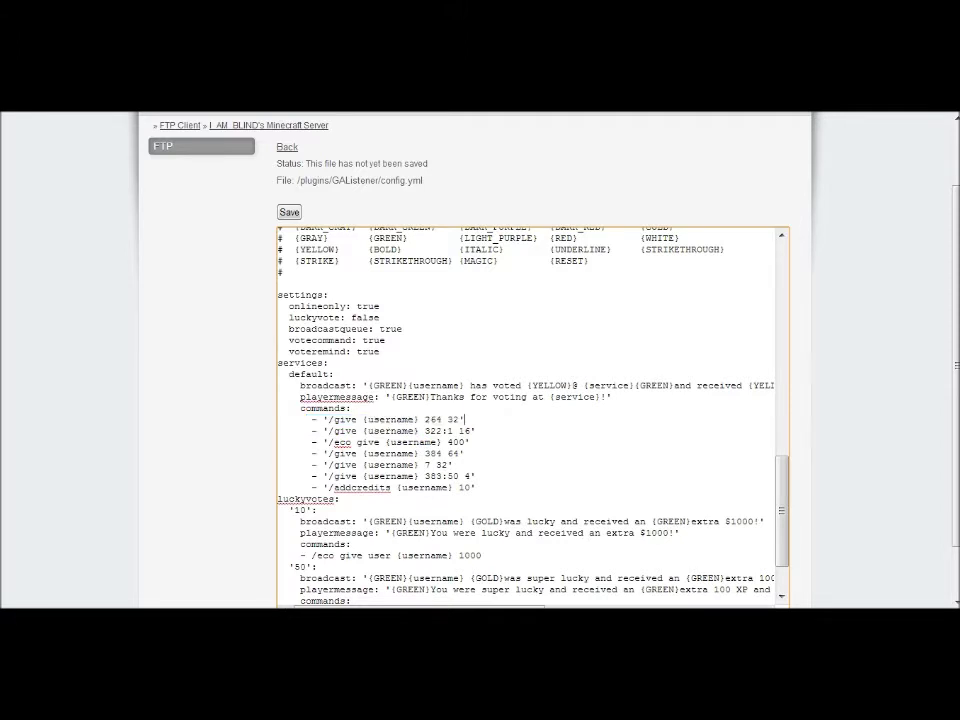
left_click_drag(301, 420, 328, 420)
left_click(357, 420)
double_click(433, 420)
left_click(477, 431)
left_click_drag(460, 420, 453, 420)
left_click(477, 431)
left_click_drag(448, 431, 431, 431)
left_click(477, 431)
Examine the remaining default reward commands, highlighting the /give line for item 384
left_click_drag(783, 491, 787, 505)
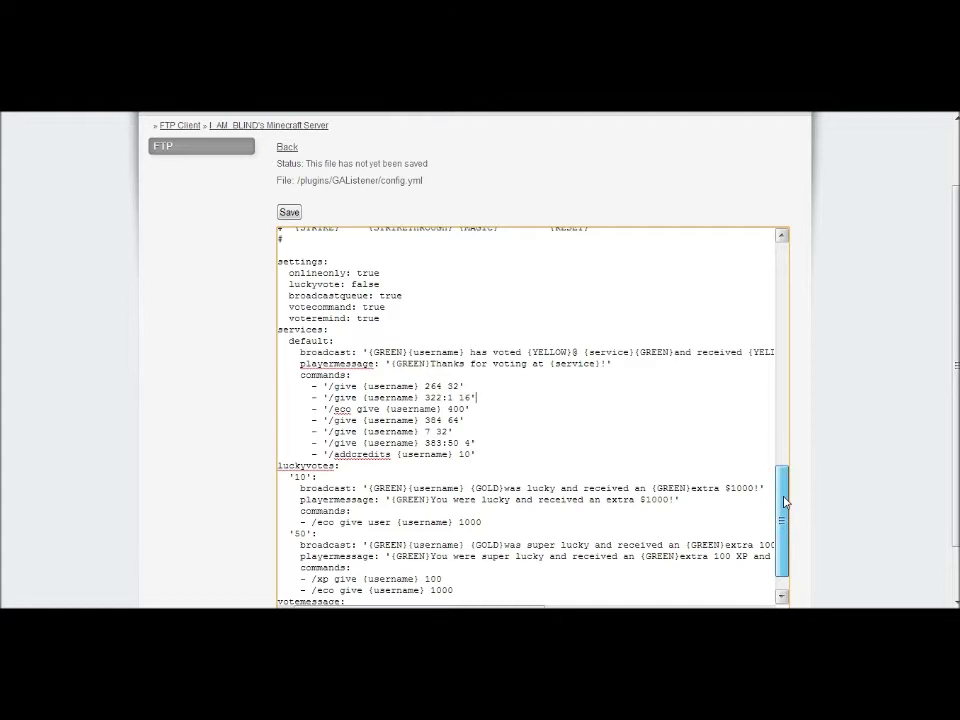
left_click_drag(785, 503, 788, 516)
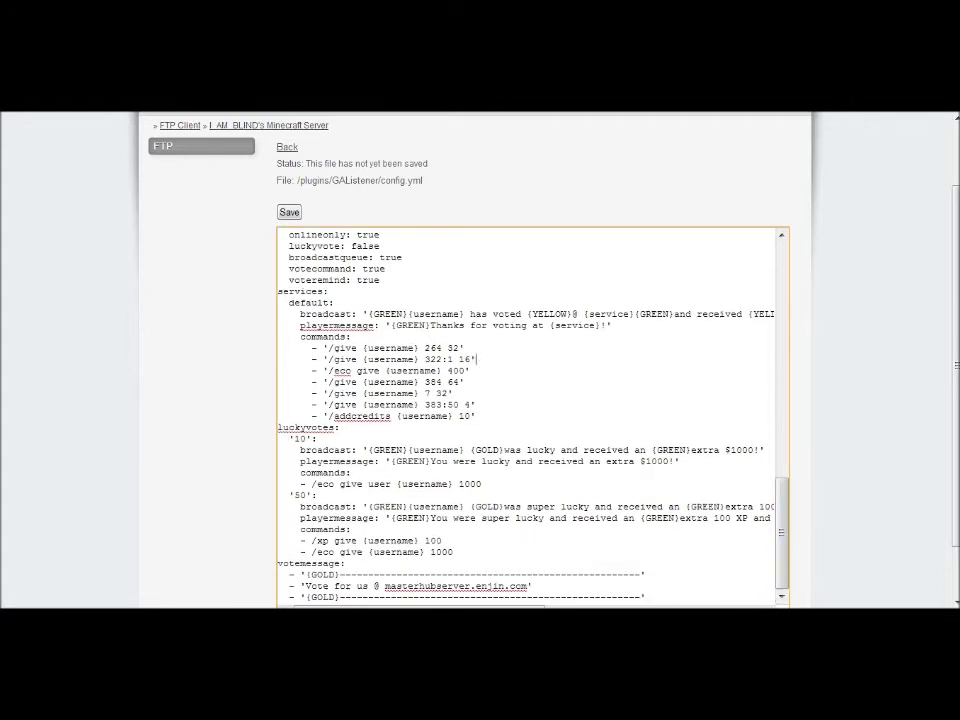
left_click(477, 358)
left_click_drag(312, 382, 464, 382)
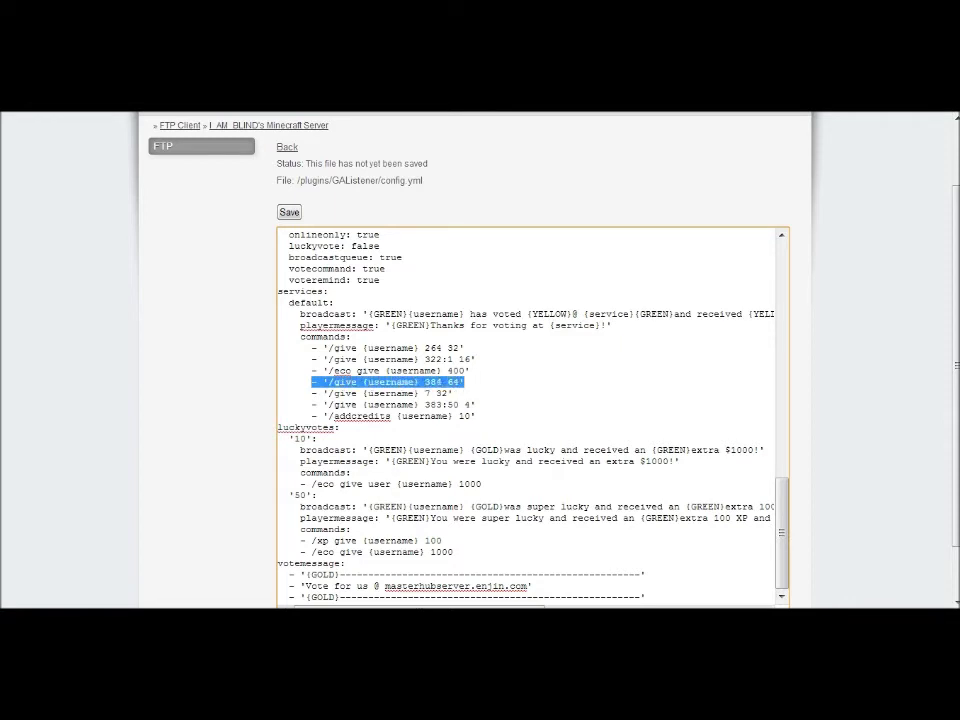
left_click(456, 393)
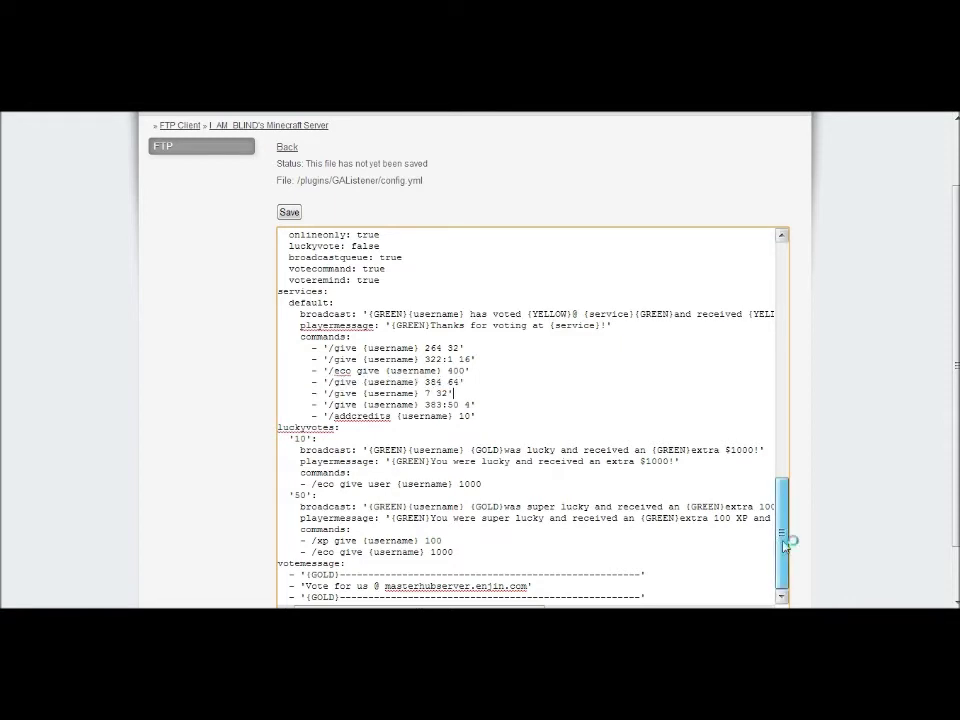
Examine the votemessage lines at the end of the config and return to the file's opening comments
left_click_drag(957, 520, 957, 521)
scroll(955, 360, "down", 2)
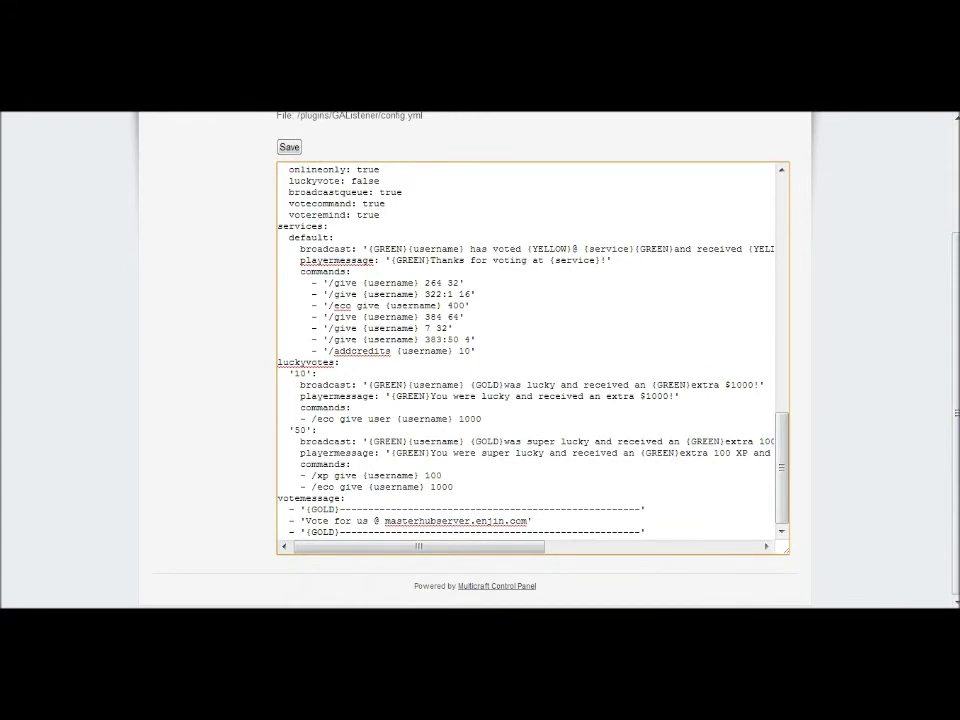
left_click_drag(534, 521, 380, 520)
left_click_drag(647, 532, 279, 509)
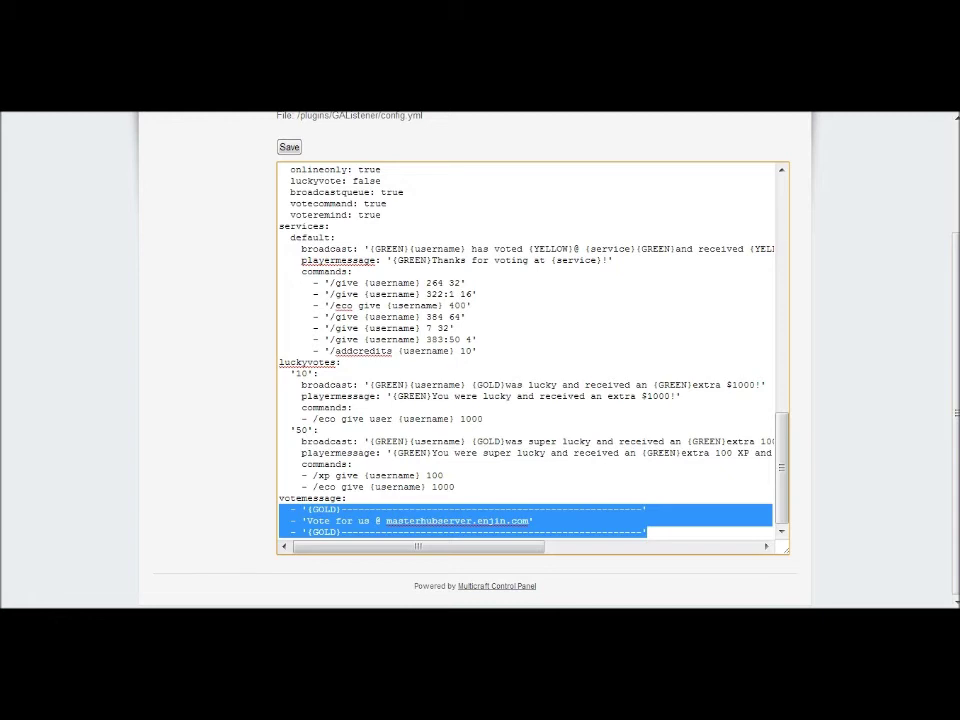
left_click(686, 545)
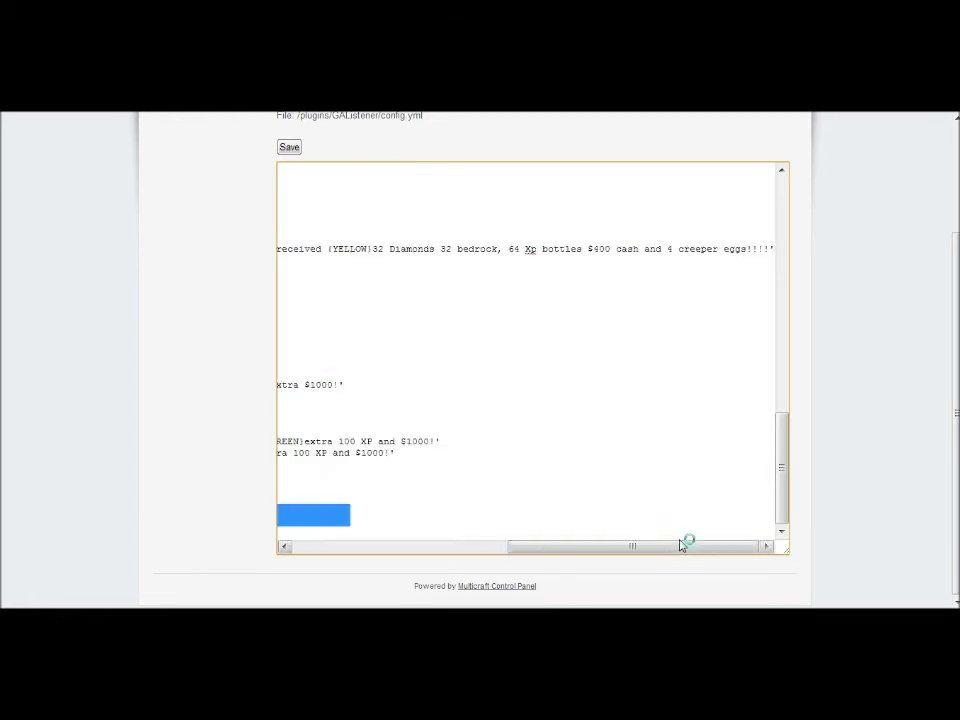
left_click_drag(711, 545, 336, 568)
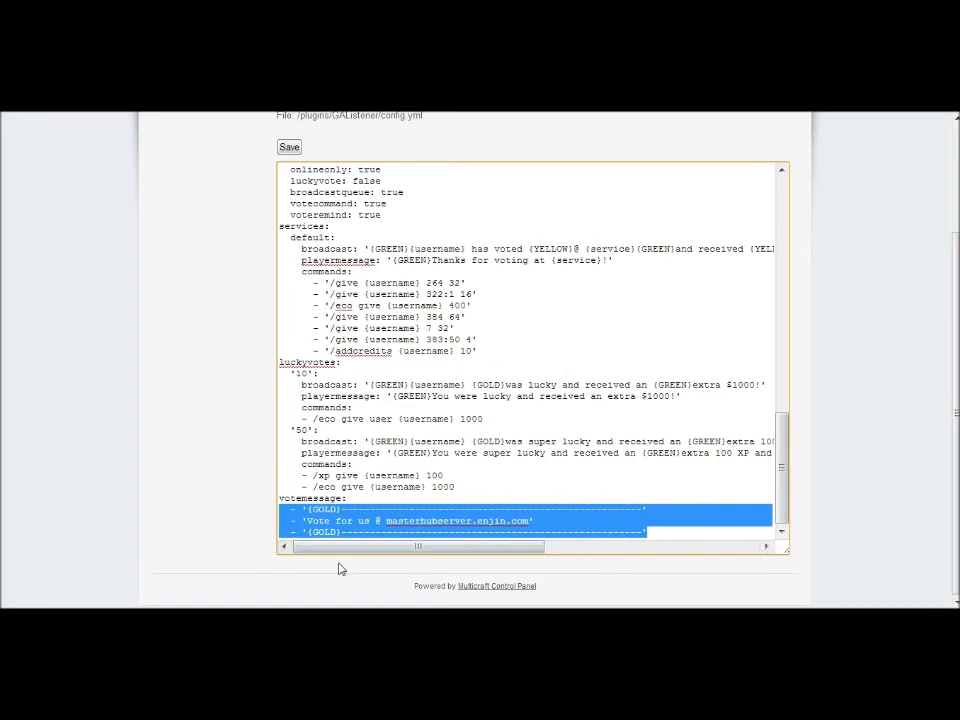
key("End")
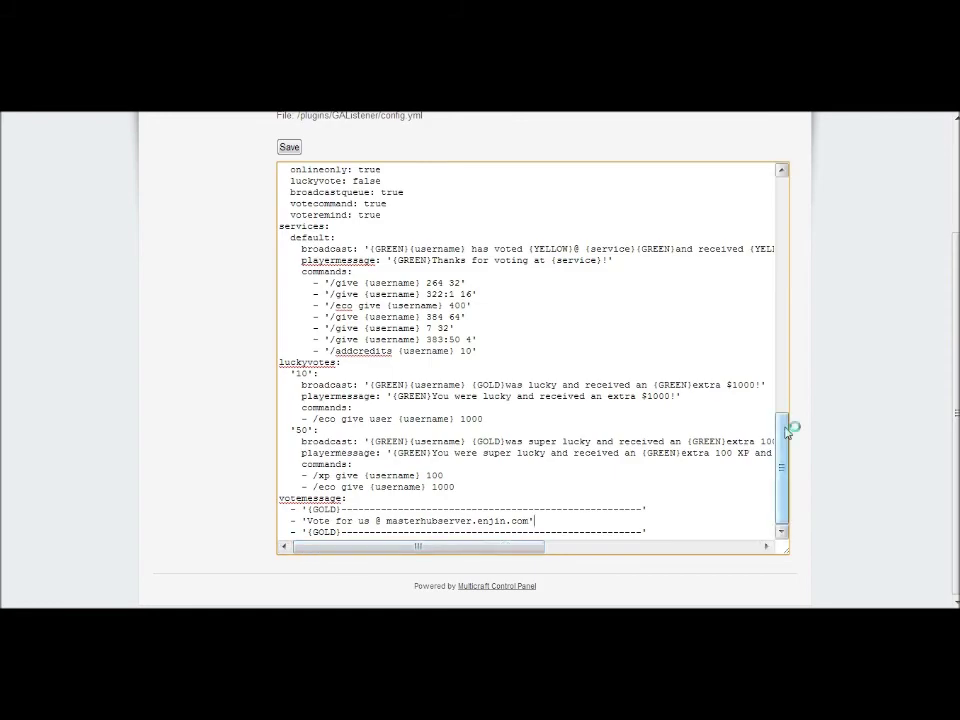
left_click_drag(787, 430, 787, 500)
left_click_drag(787, 500, 815, 252)
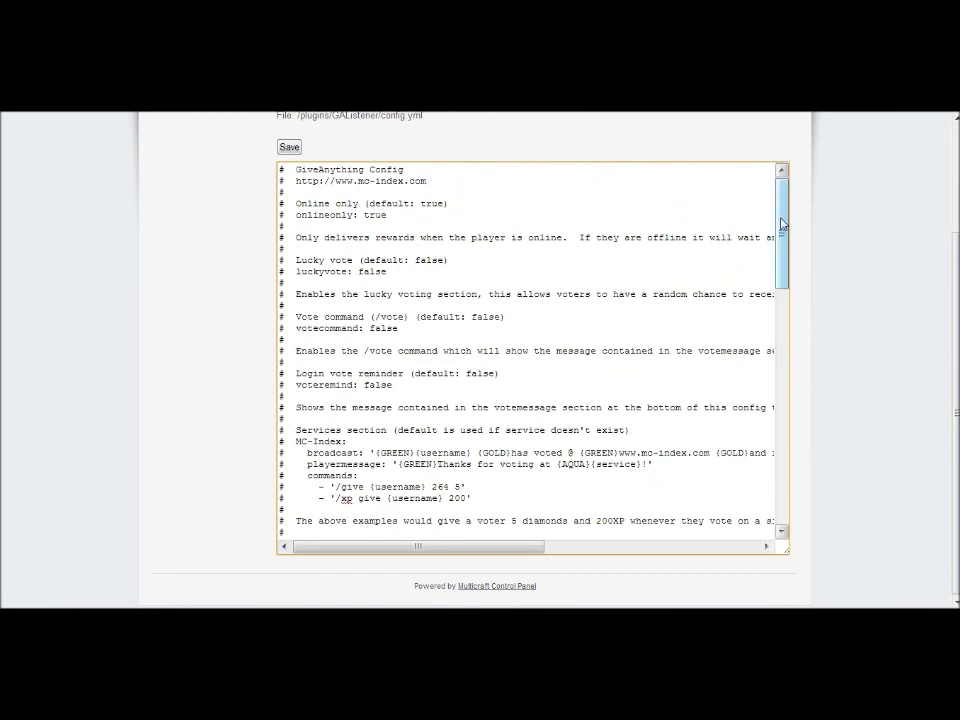